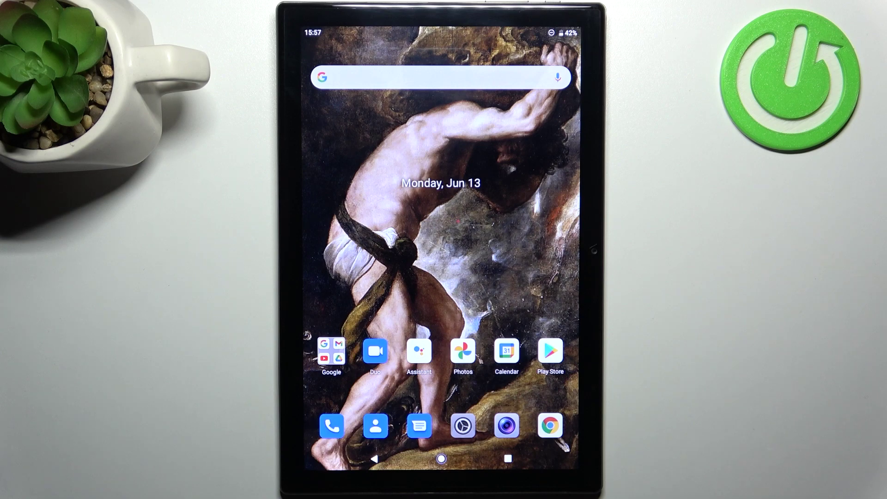
Power the Oukitel tablet off and boot it into the factory test mode menu.
key("XF86PowerOff")
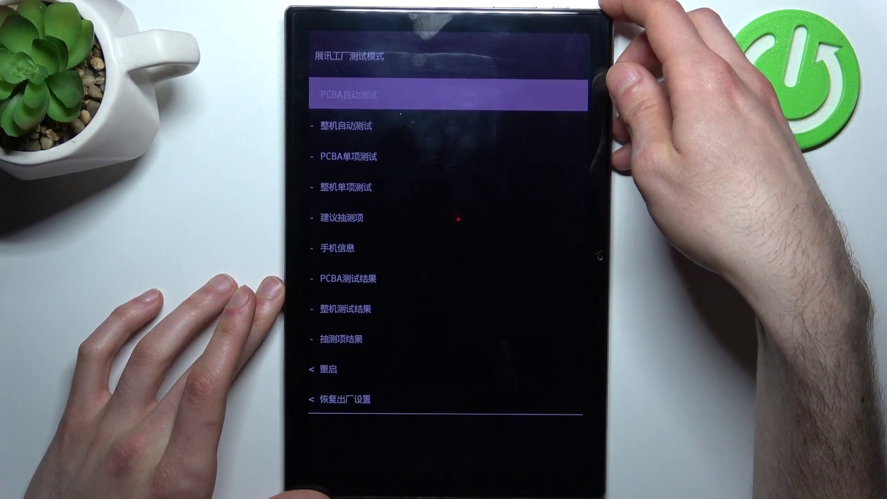
Move the factory test menu highlight down to the PCBA single-item test.
key("Down")
key("Down")
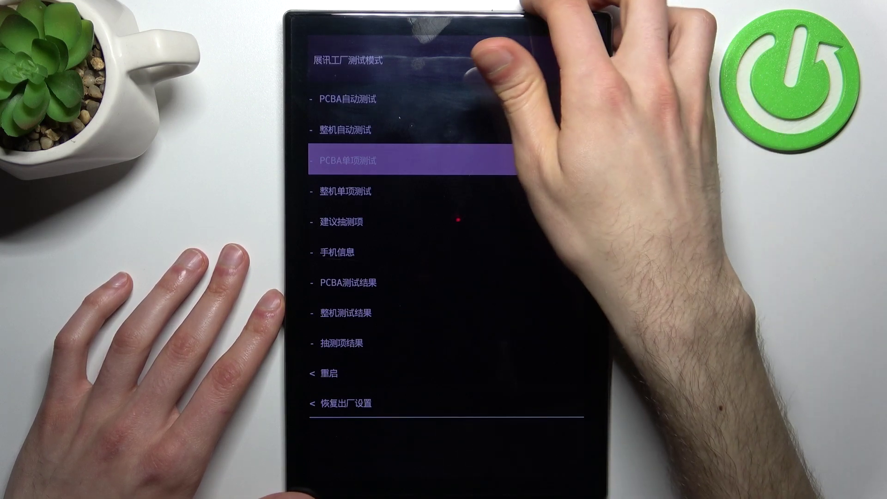
Move the highlight two more places down to the 重启 (Reboot) option.
key("Down")
key("Down")
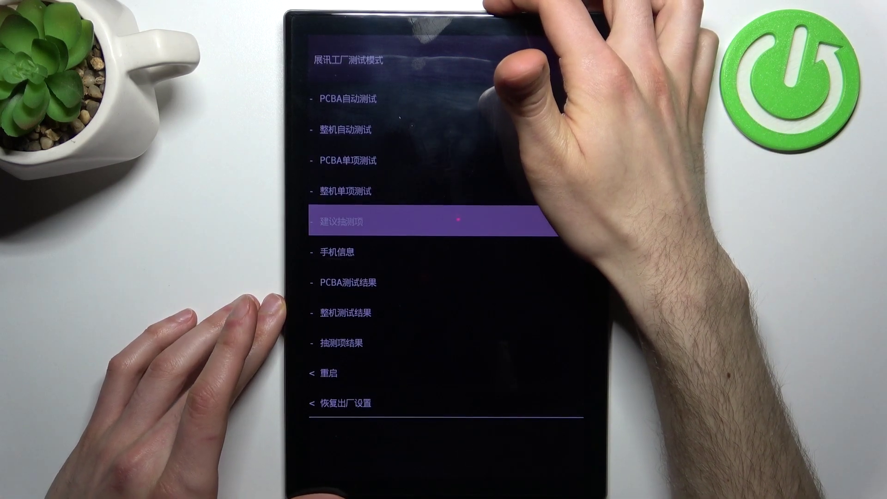
key("Down")
key("Down")
key("Down")
key("Down")
key("Down")
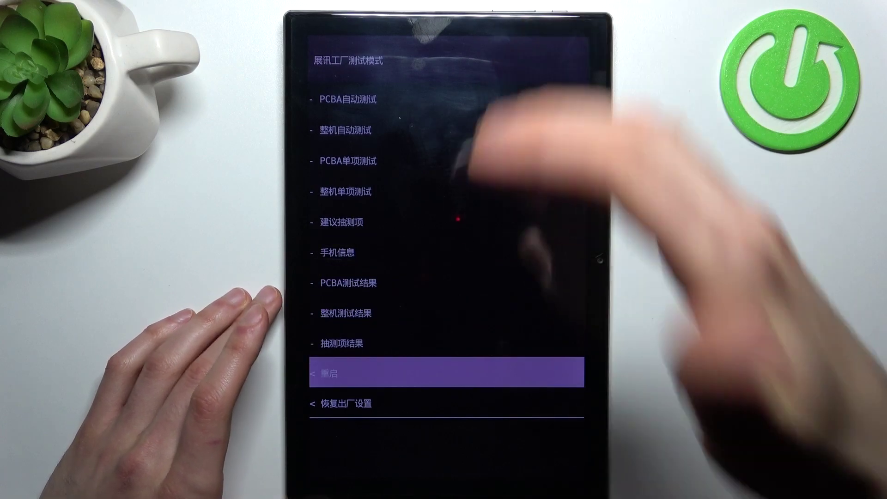